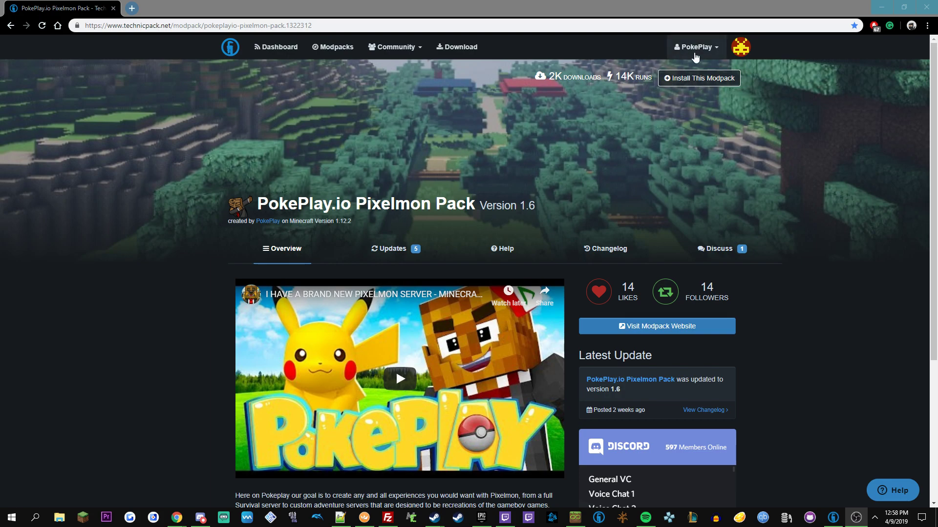
Step: Show the modpack's install steps and open the Technic Launcher download page in a new tab
left_click(690, 80)
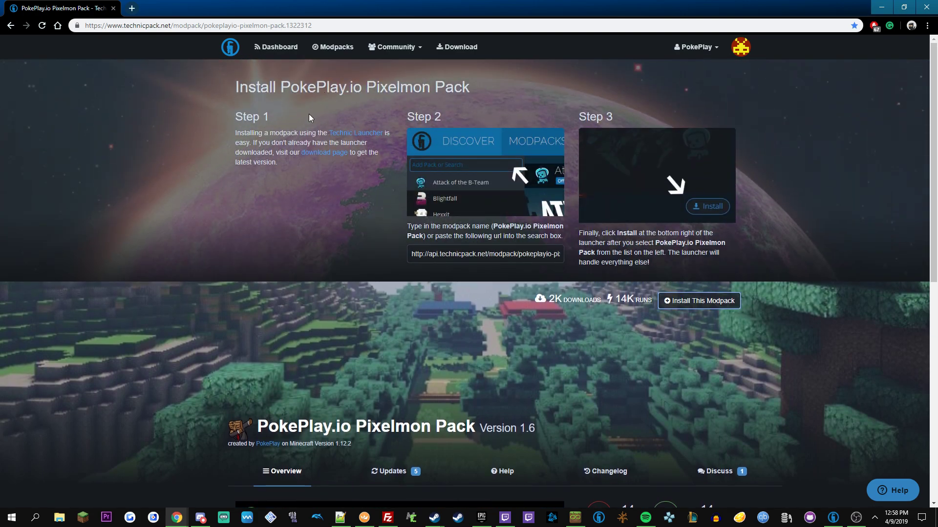
right_click(328, 158)
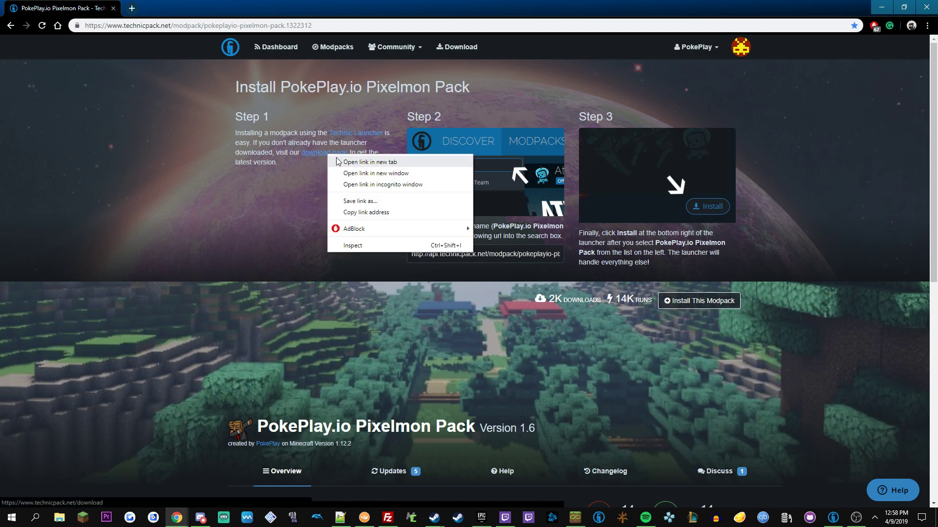
left_click(352, 166)
left_click(181, 8)
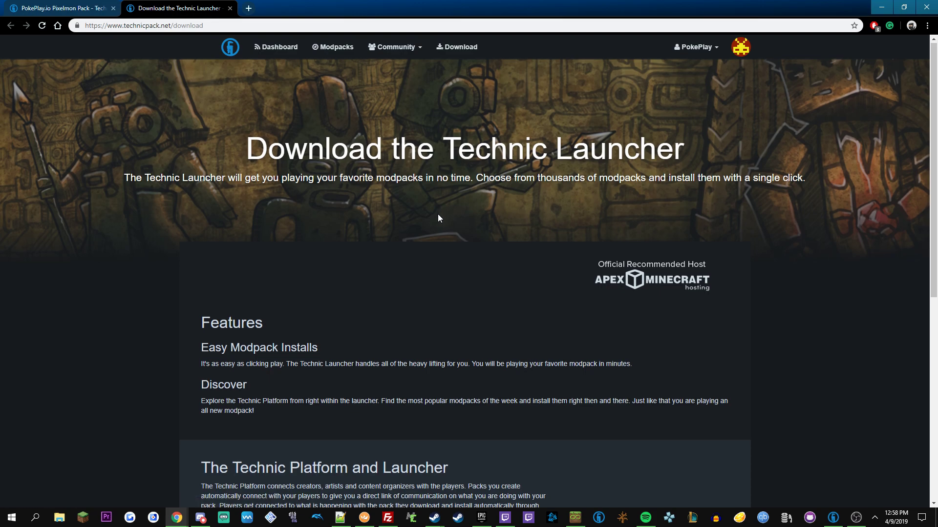
scroll(438, 215, "down", 8)
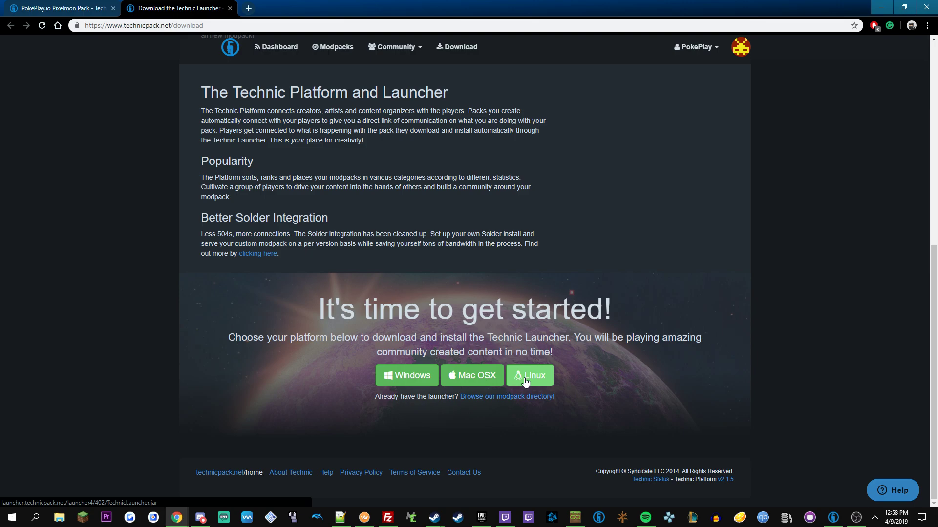
scroll(524, 383, "up", 8)
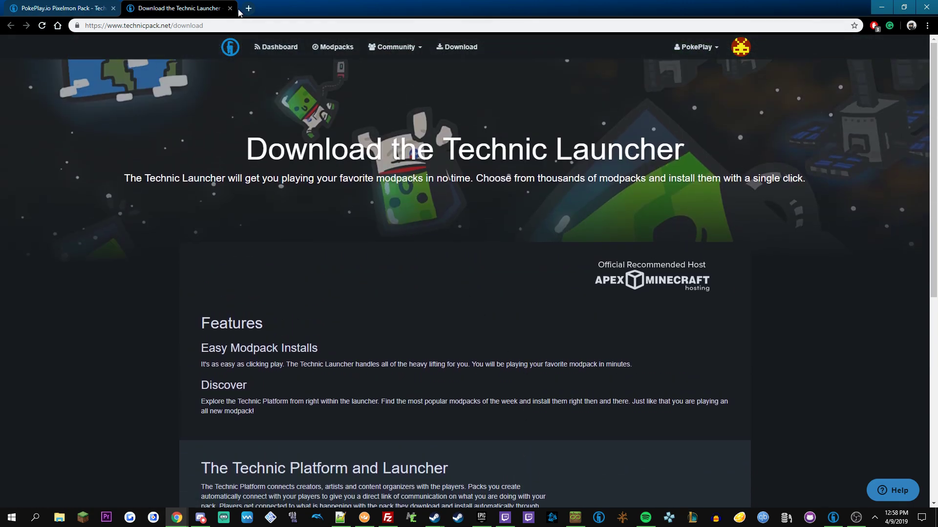
Step: Close the download tab and search the launcher's modpacks for 'pokeplay.io'
left_click(230, 8)
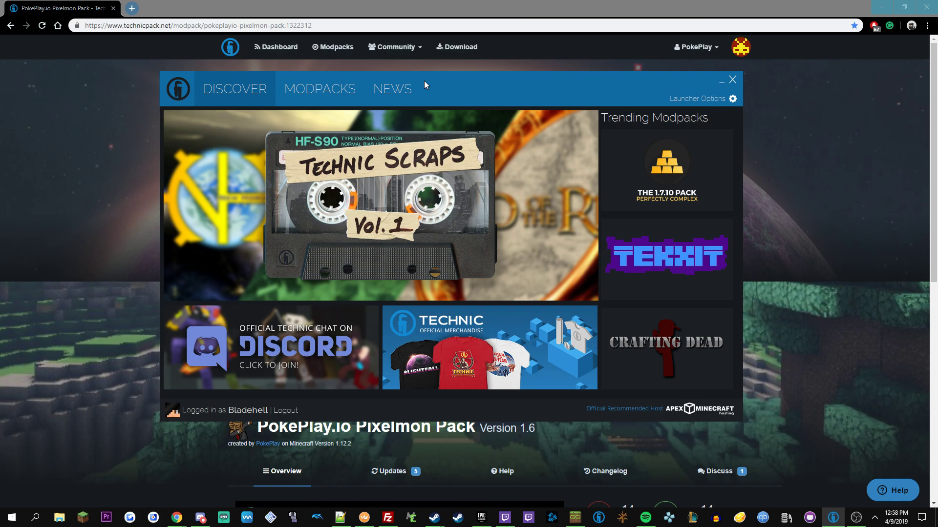
left_click(329, 93)
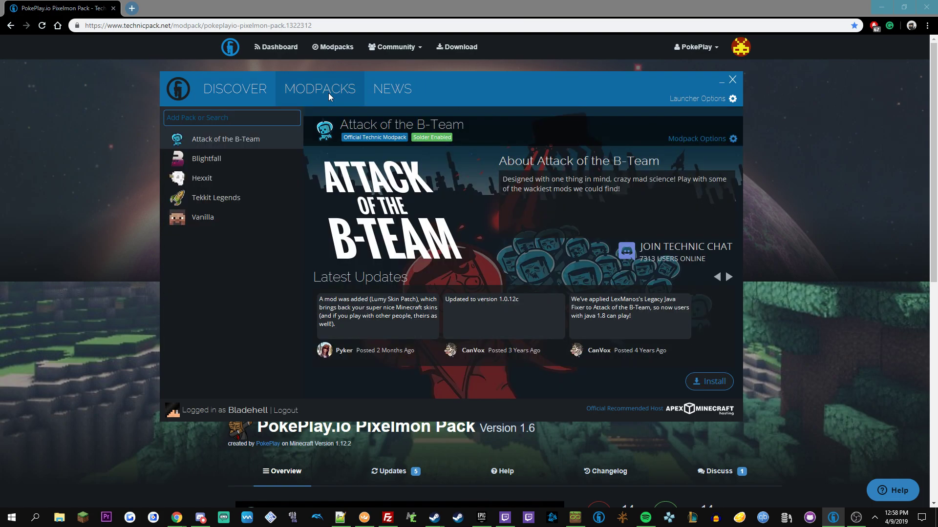
left_click(254, 114)
type("pokeplay.")
type("io")
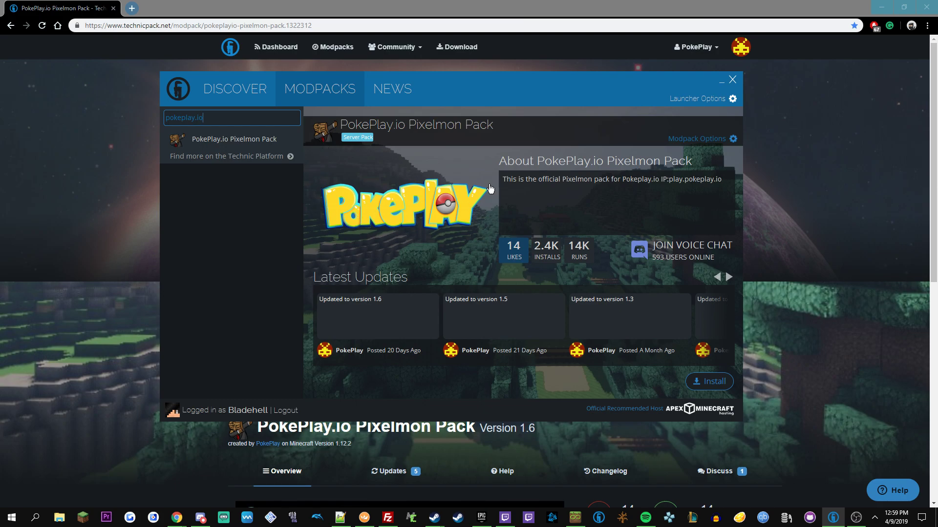
Step: Install the PokePlay.io Pixelmon Pack and wait until version 1.6 is installed
left_click(701, 384)
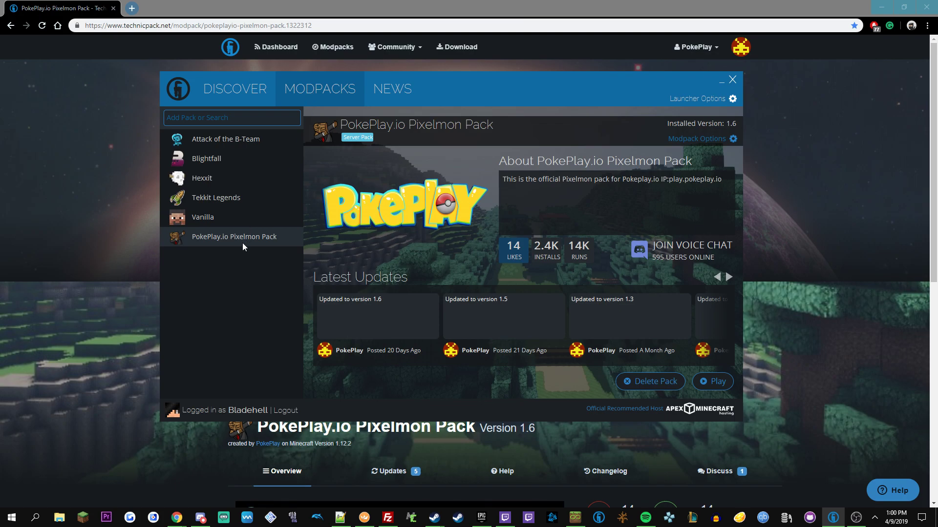
Step: Look over Tekkit Legends, Blightfall and Vanilla, then play the PokePlay.io Pixelmon Pack
left_click(207, 192)
left_click(212, 167)
left_click(221, 207)
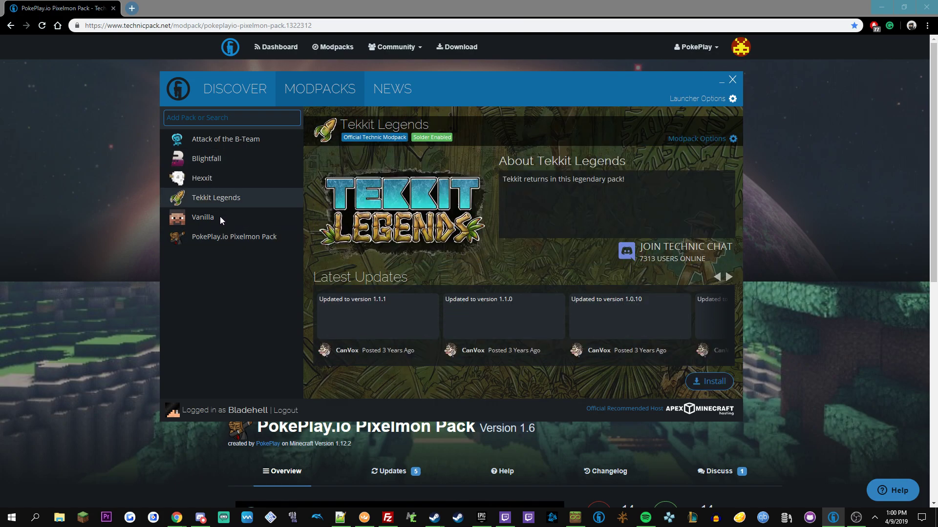
left_click(221, 218)
left_click(227, 236)
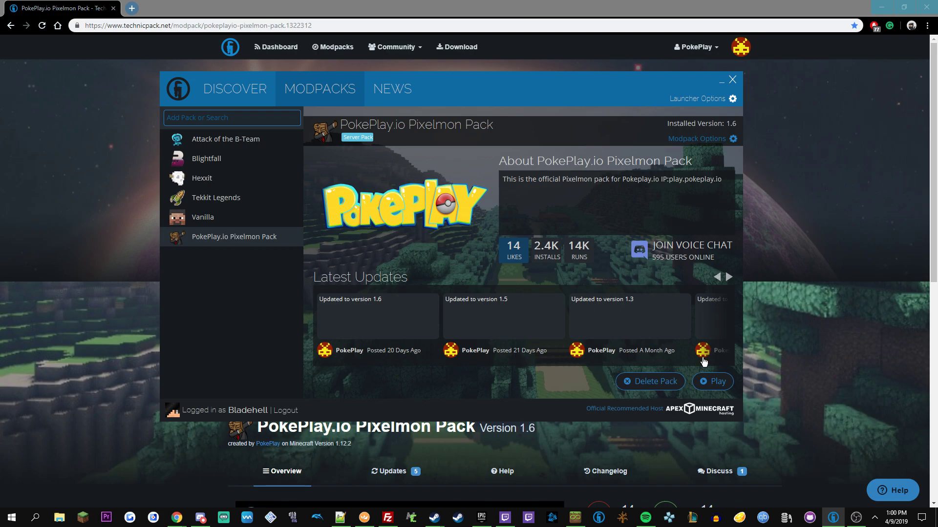
left_click(714, 382)
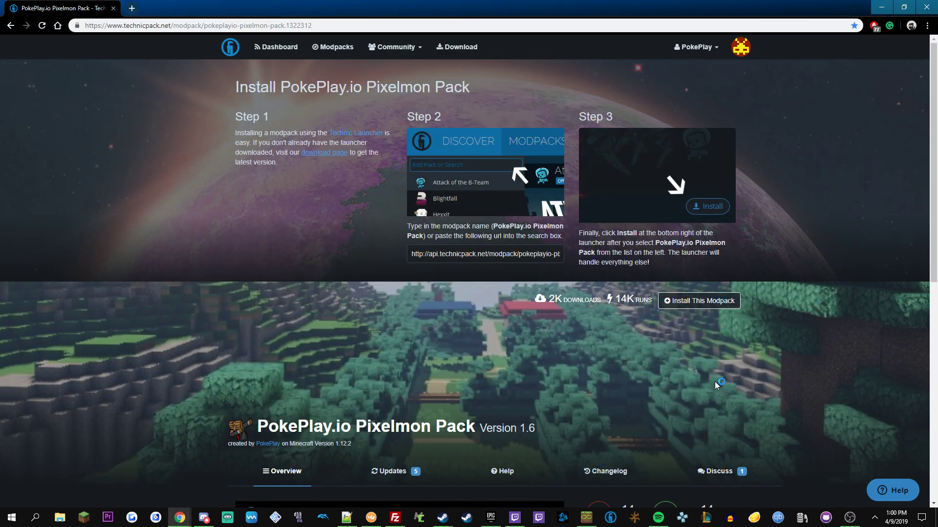
Step: Minimize the browser and maximize the Minecraft 1.12.2 loading window while Forge loads
left_click(879, 9)
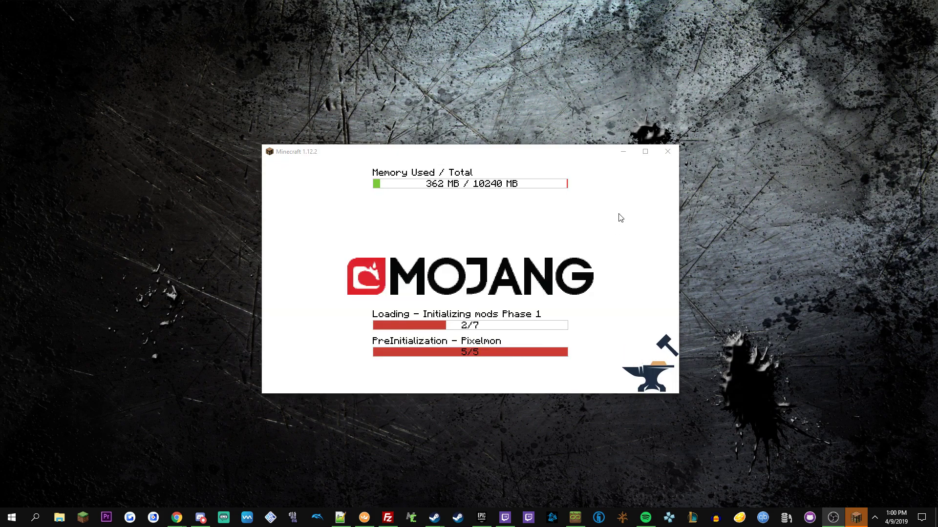
left_click(646, 151)
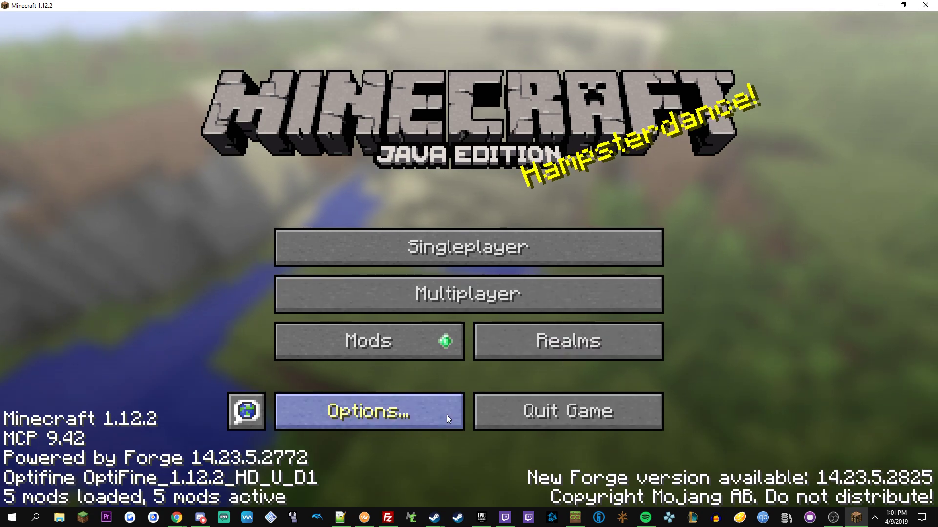
Step: Lower the master volume to 18% and turn background music off
left_click(446, 415)
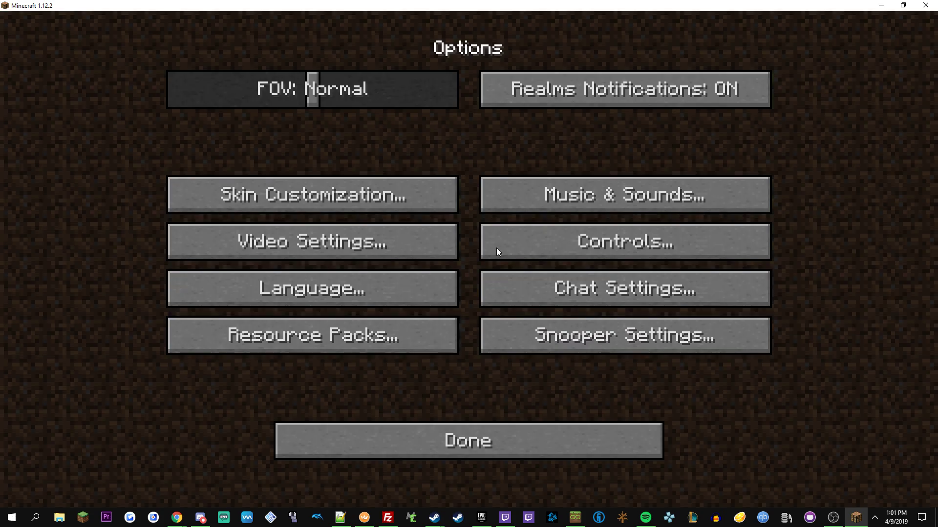
left_click(547, 203)
left_click_drag(312, 141, 171, 139)
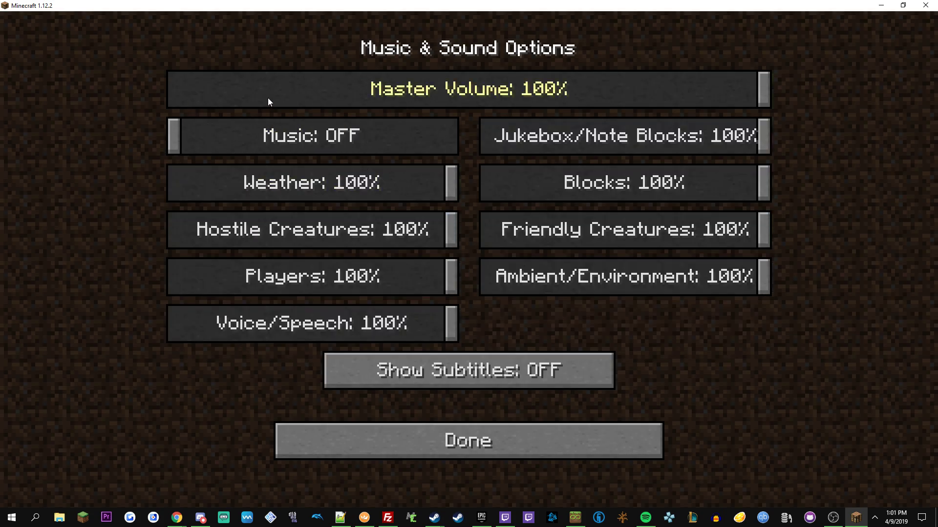
left_click(282, 90)
left_click(452, 432)
Step: Set GUI scale Normal, brightness Bright, max framerate Unlimited and render distance 64
left_click(371, 240)
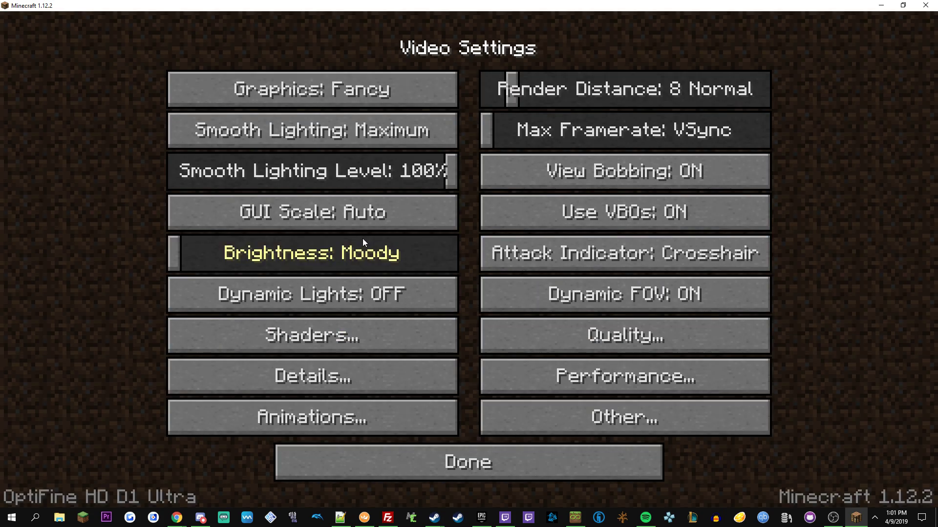
left_click(313, 214)
left_click(425, 123)
left_click_drag(416, 173, 602, 161)
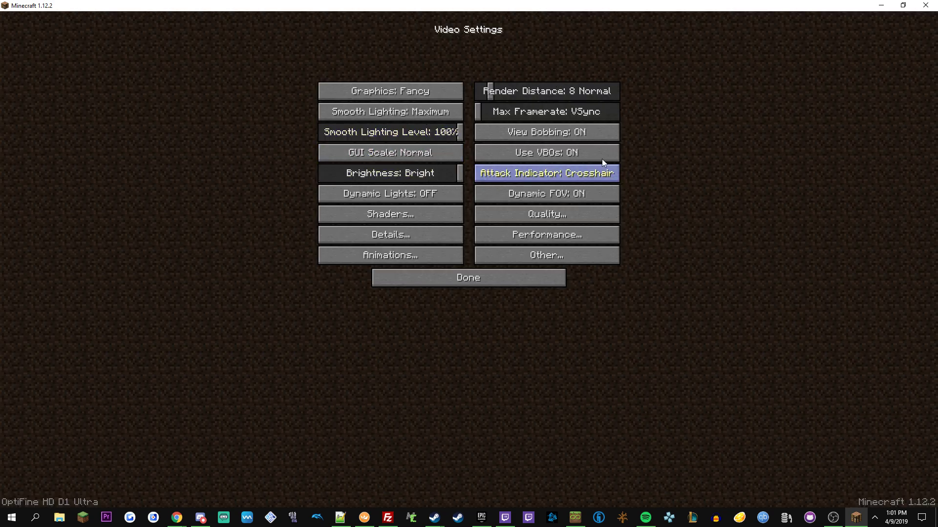
left_click_drag(594, 114, 618, 112)
left_click_drag(611, 92, 649, 93)
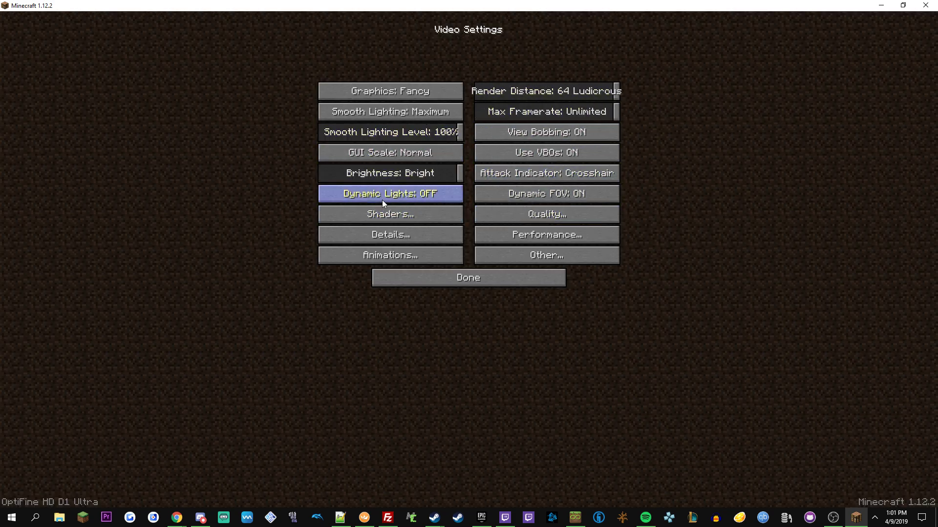
left_click(421, 276)
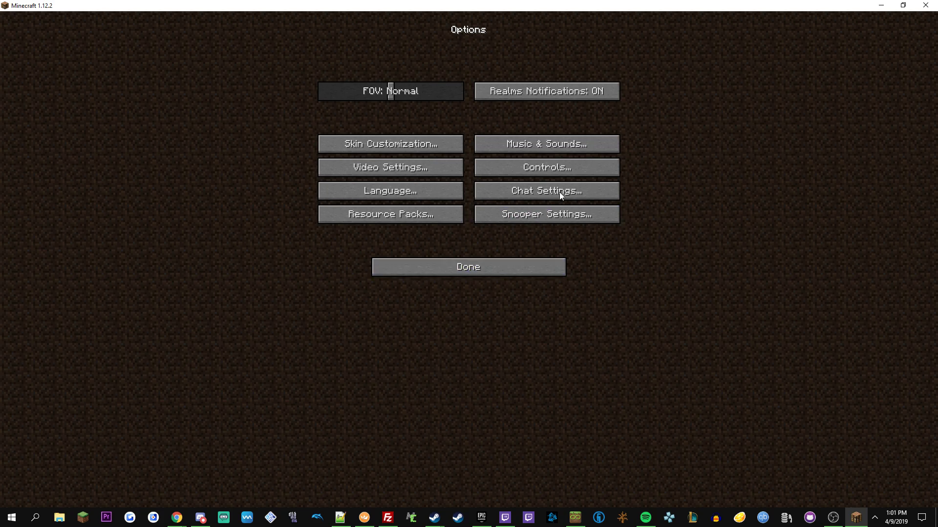
left_click(500, 265)
Step: Enable the PokePlays Resource Pack.zip in Resource Packs
left_click(438, 276)
left_click(415, 217)
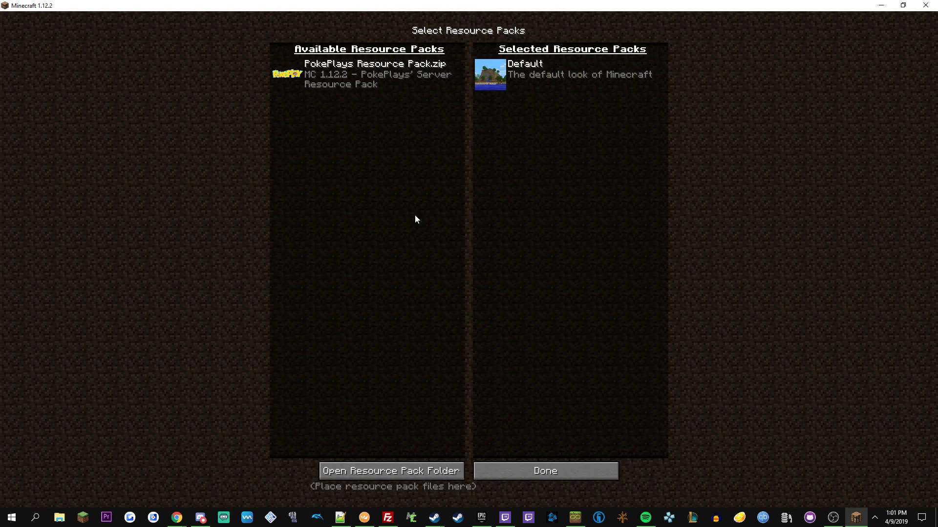
left_click(288, 76)
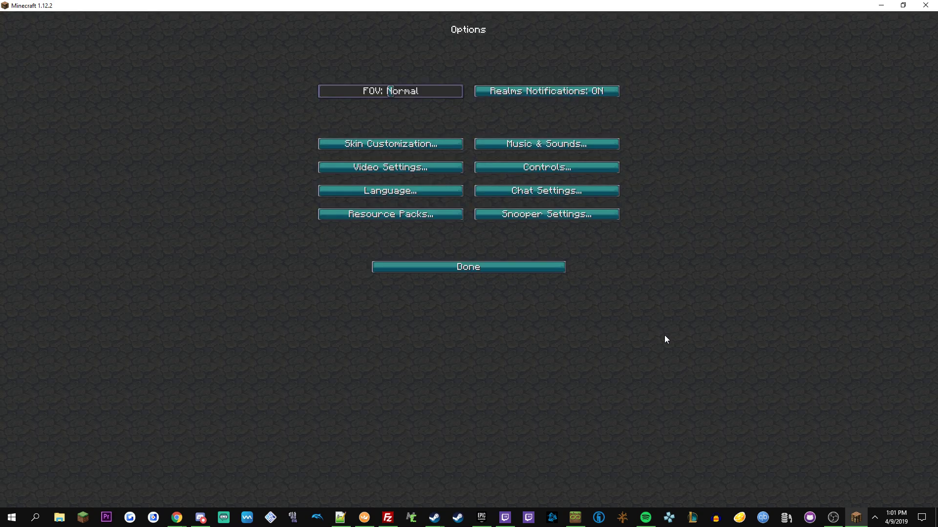
Step: Select the Pokeplay.io server in the Multiplayer list, then cancel back and quit Minecraft
left_click(518, 265)
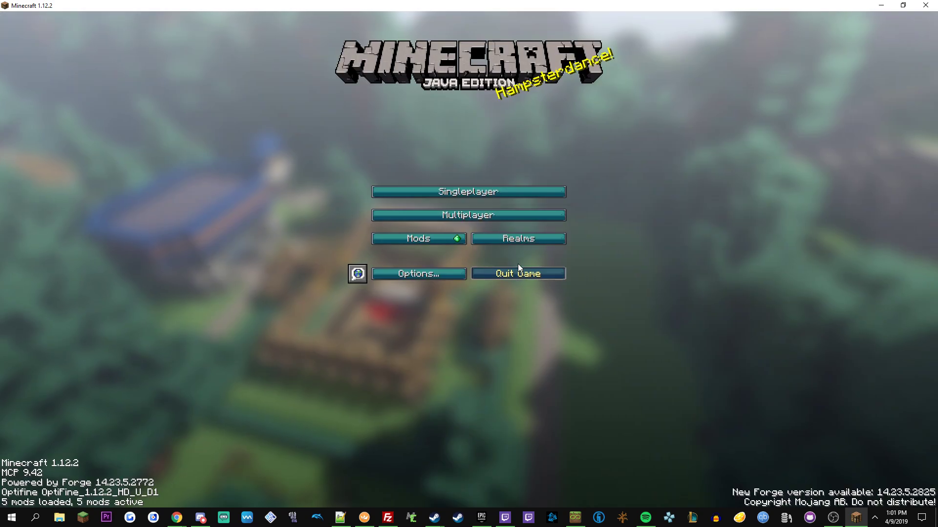
left_click(496, 213)
left_click(390, 69)
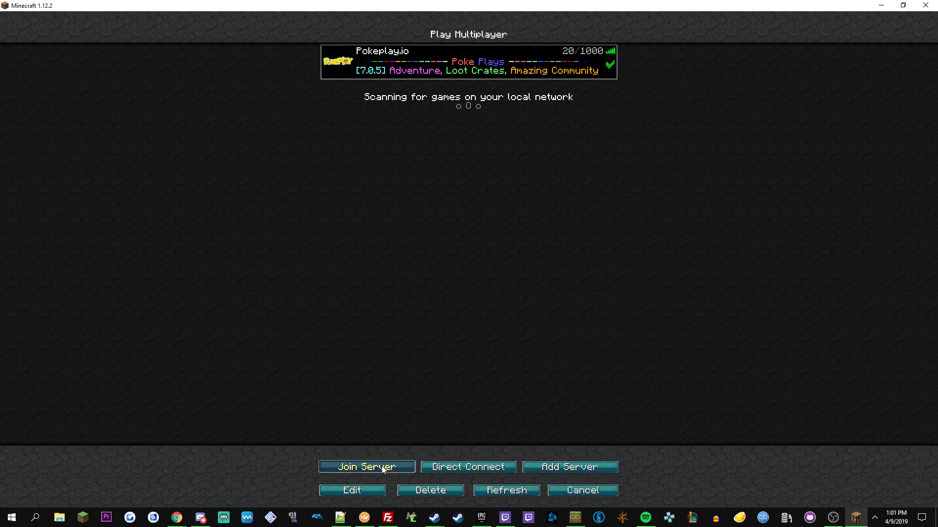
left_click(579, 490)
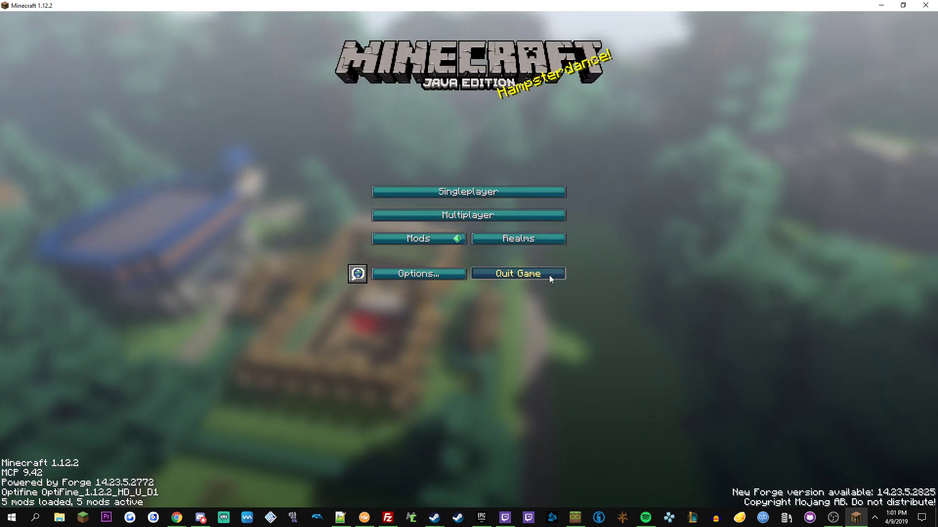
left_click(549, 275)
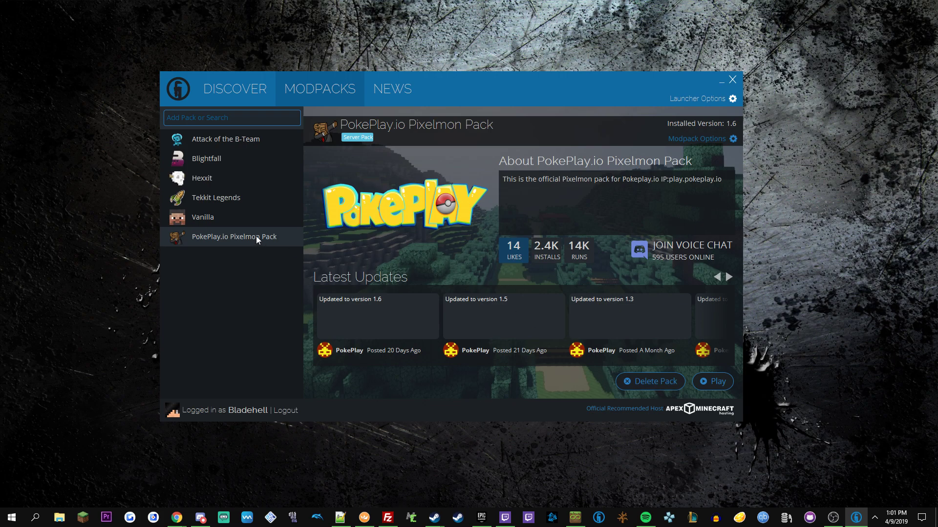
Step: Set the Java memory allocation to 10 GB in Launcher Options' Java settings
left_click(733, 99)
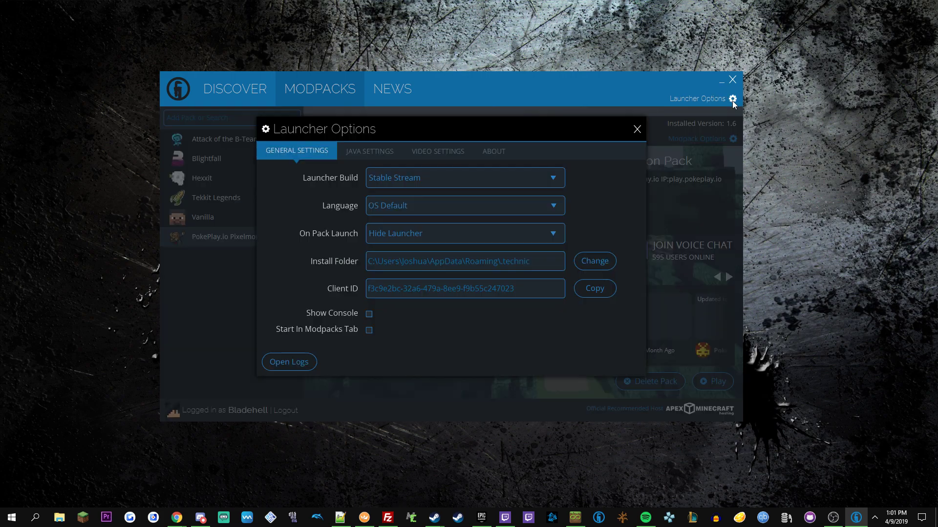
left_click(379, 152)
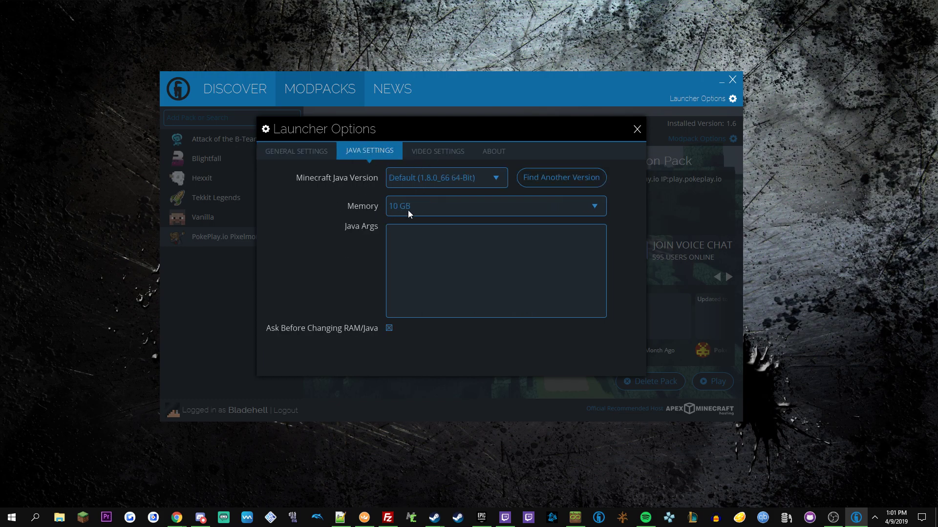
left_click(435, 209)
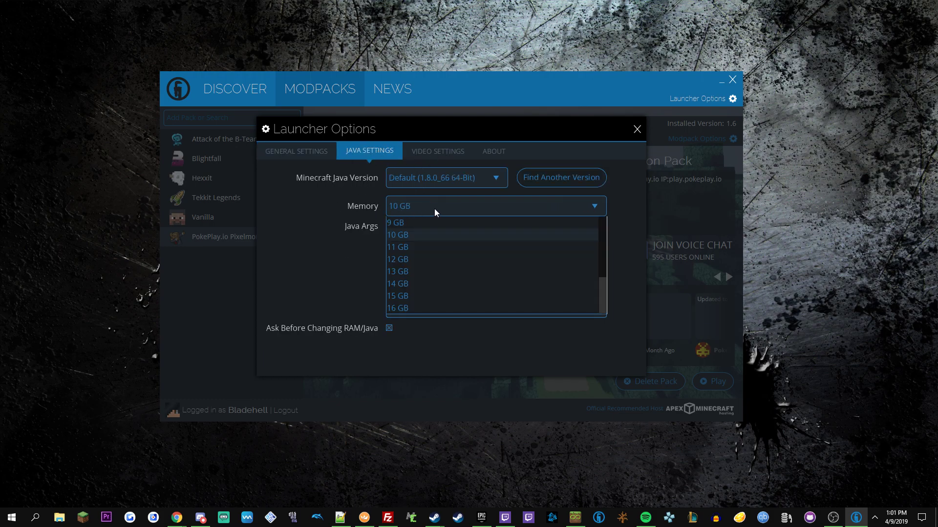
left_click(423, 234)
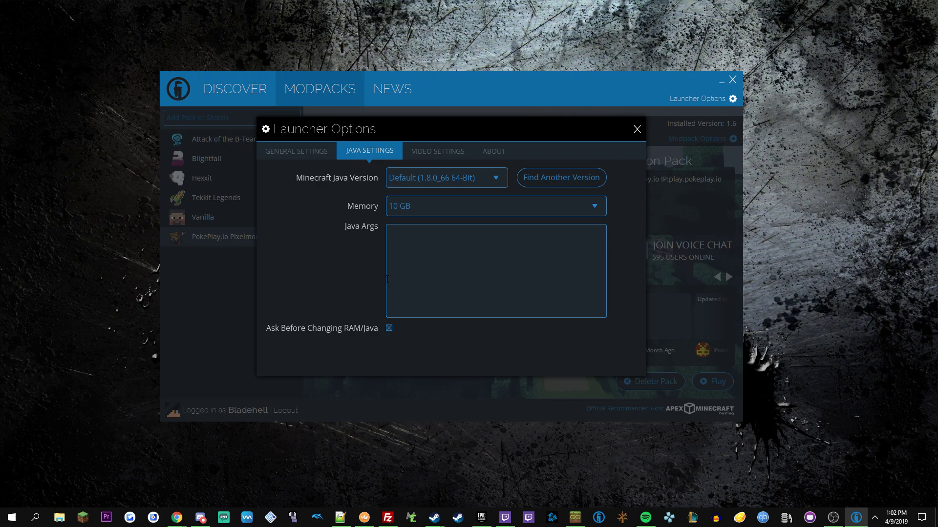
left_click(637, 129)
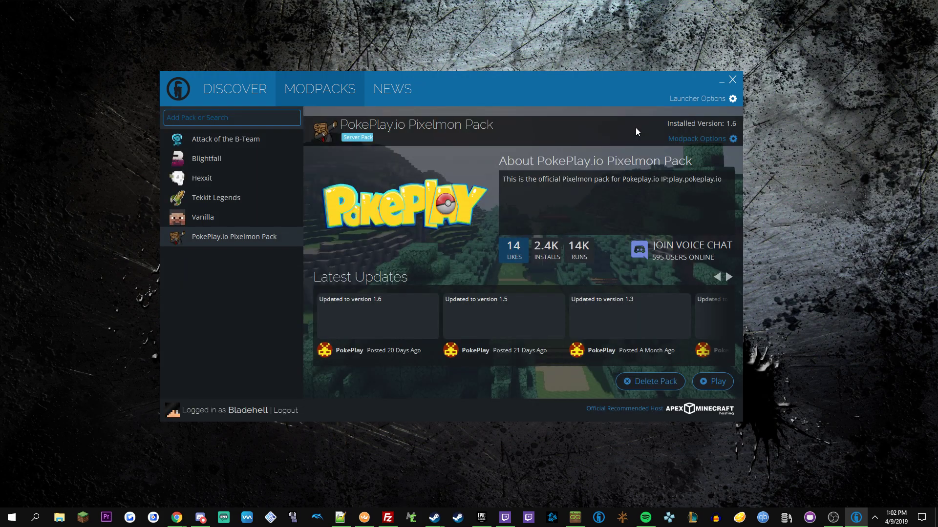